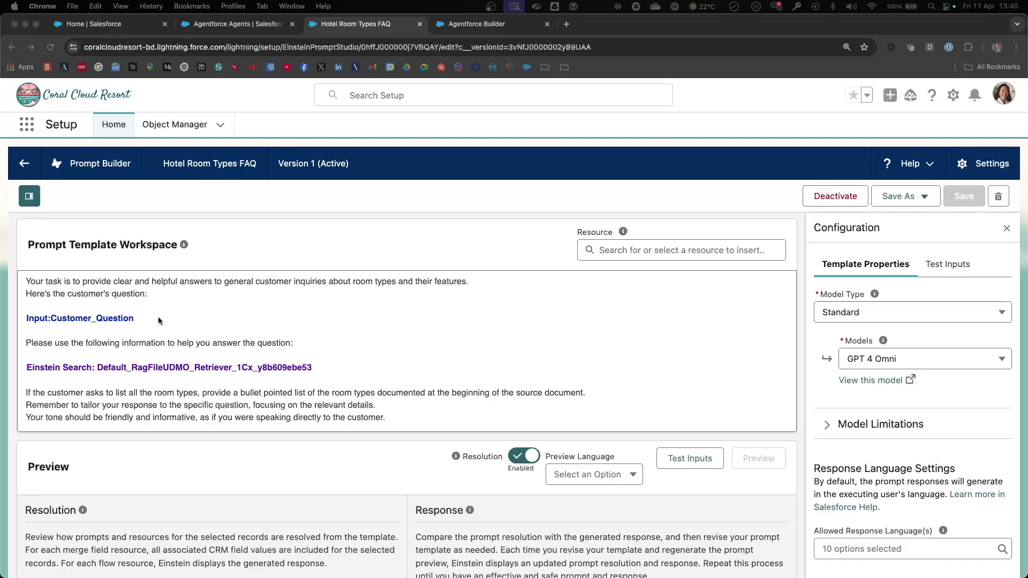
- Examine the Customer_Question input and the Einstein Search retriever in the prompt template text
left_click_drag(161, 318, 23, 318)
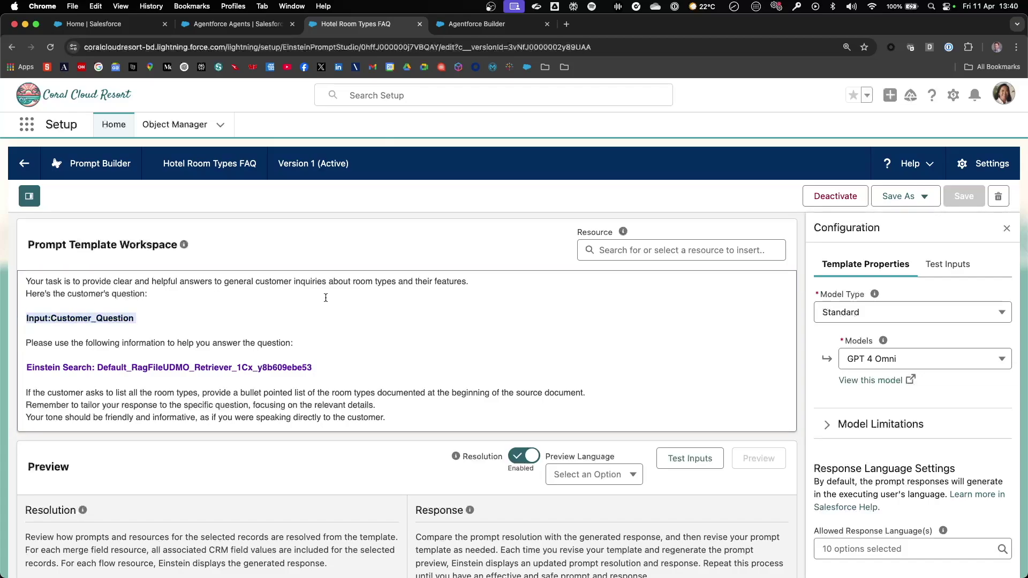
left_click(331, 364)
left_click(52, 371)
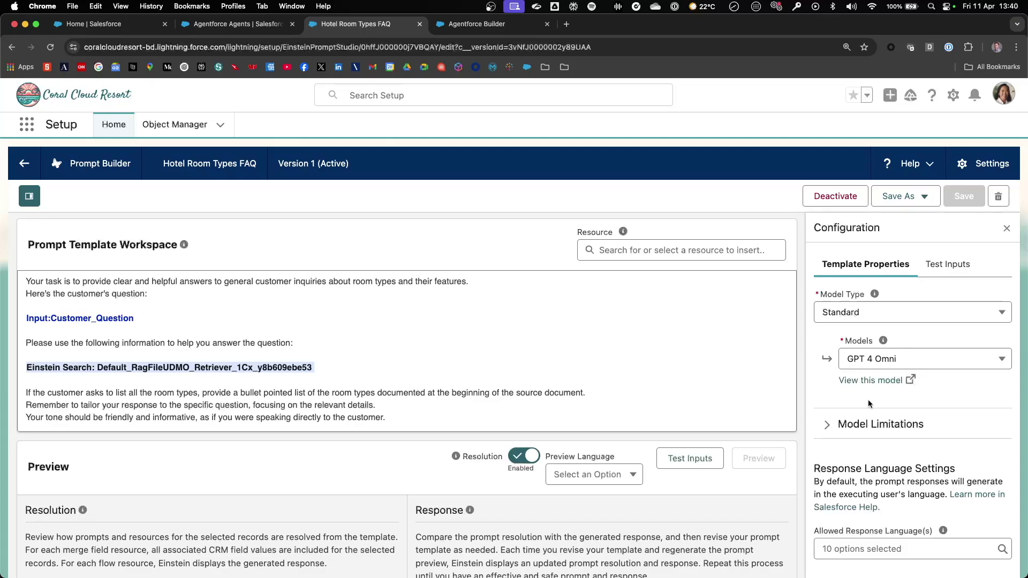
- Preview the prompt template with the customer question "What different room types do you have available ?" and read the whole response
left_click(696, 459)
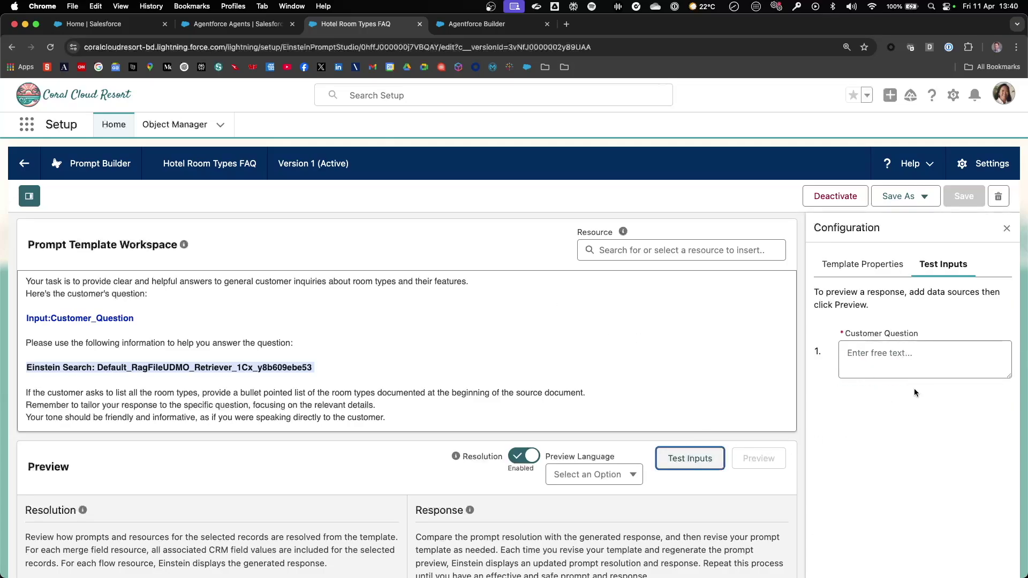
left_click(921, 369)
type("What different room types do you have available ?")
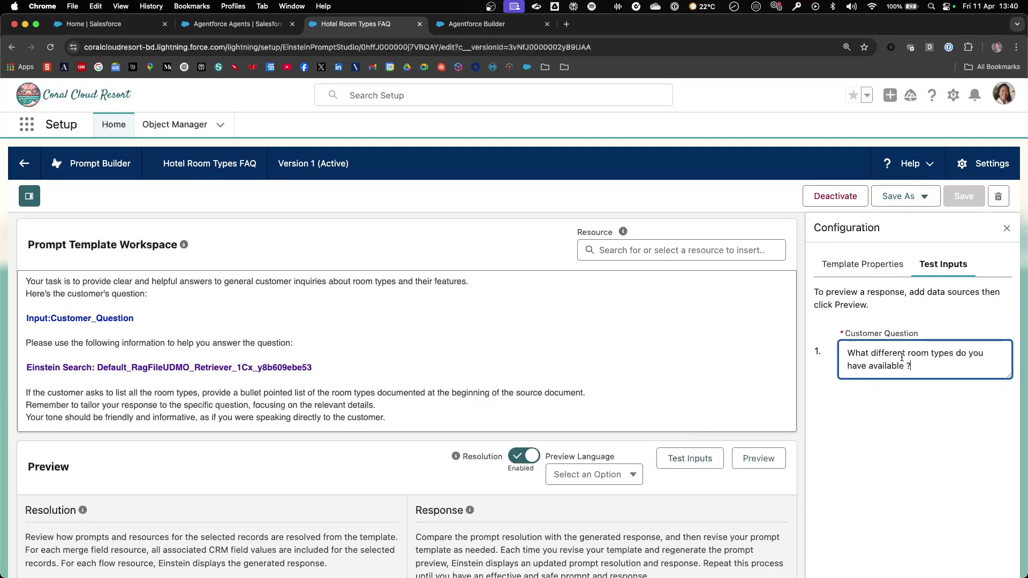
left_click(758, 464)
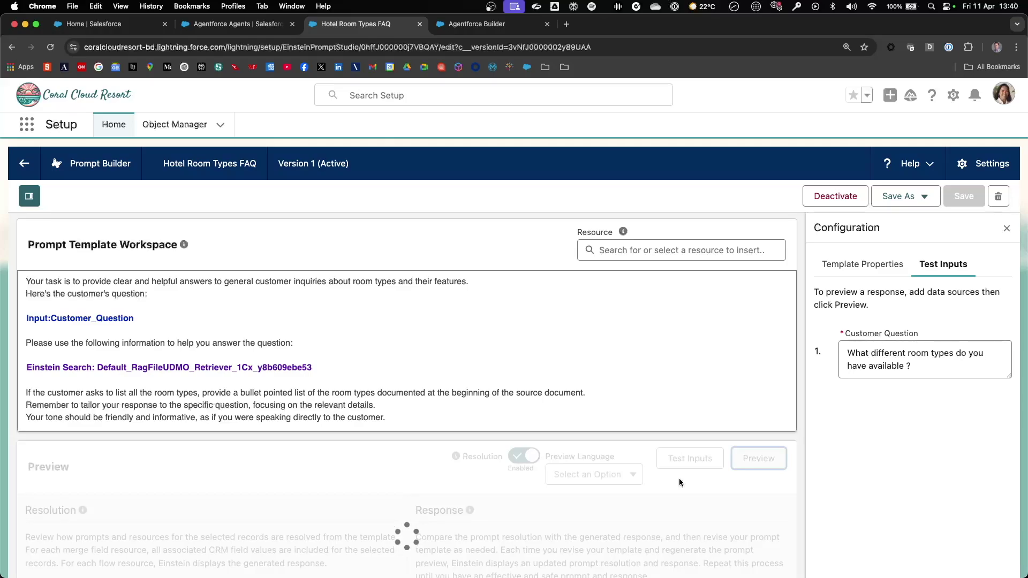
scroll(679, 477, "down", 2)
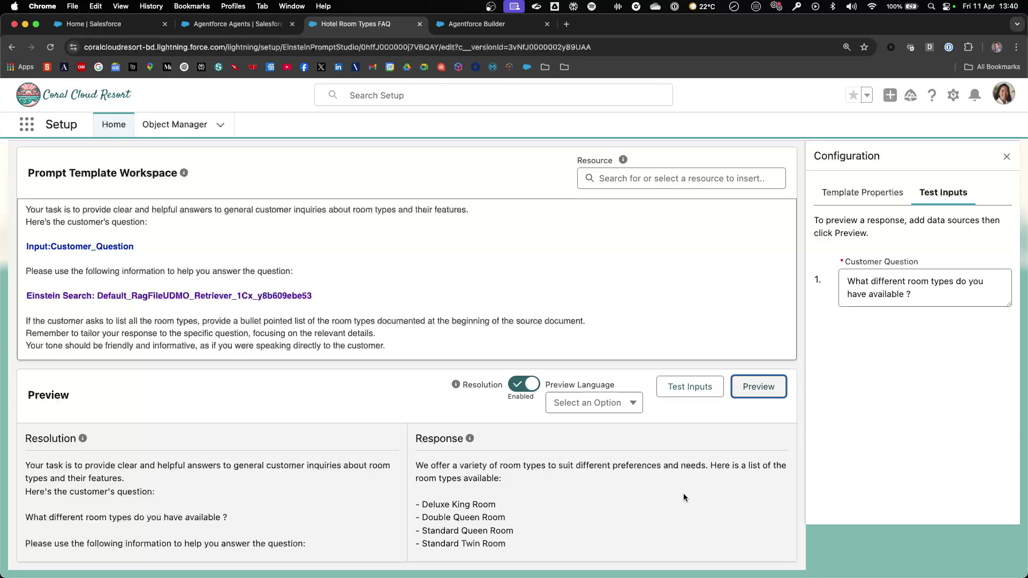
scroll(683, 493, "down", 1)
scroll(683, 498, "down", 5)
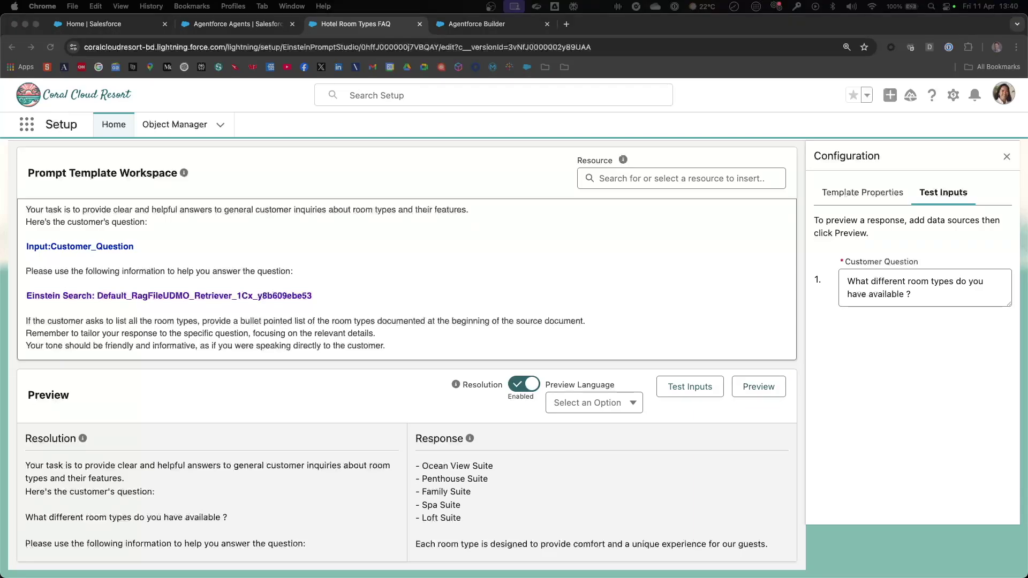
- Replace the test question with "What features does the Ocean View Suite have ?", preview the response and highlight its text
left_click_drag(929, 298, 783, 264)
type("What features does the Ocean View Suite have ?")
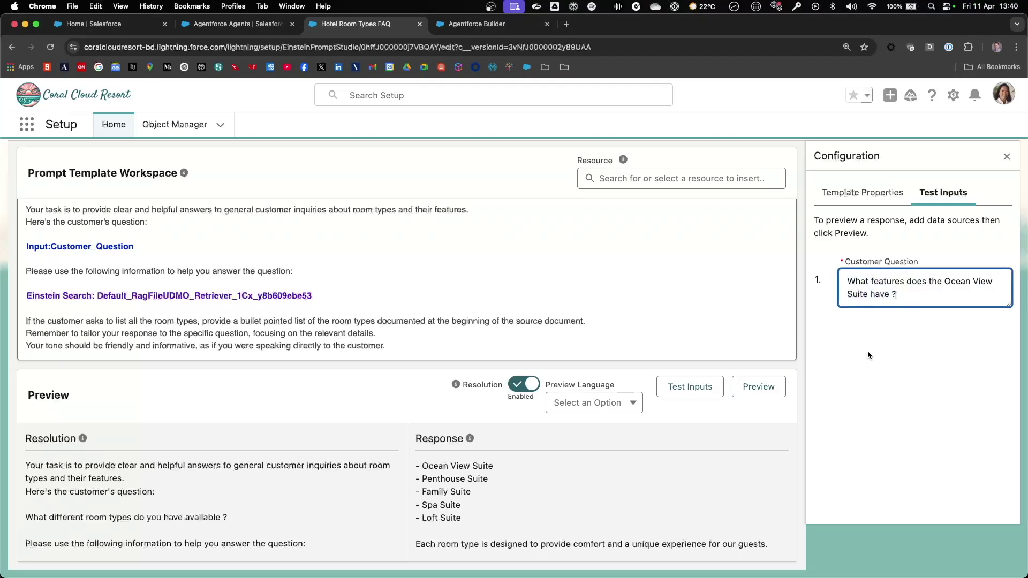
left_click(756, 387)
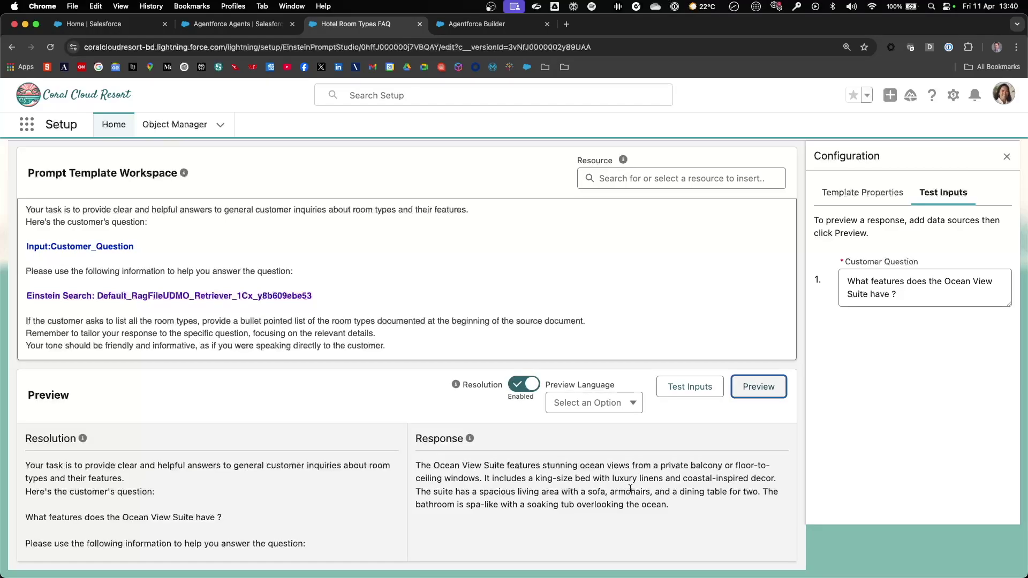
left_click_drag(674, 509, 415, 466)
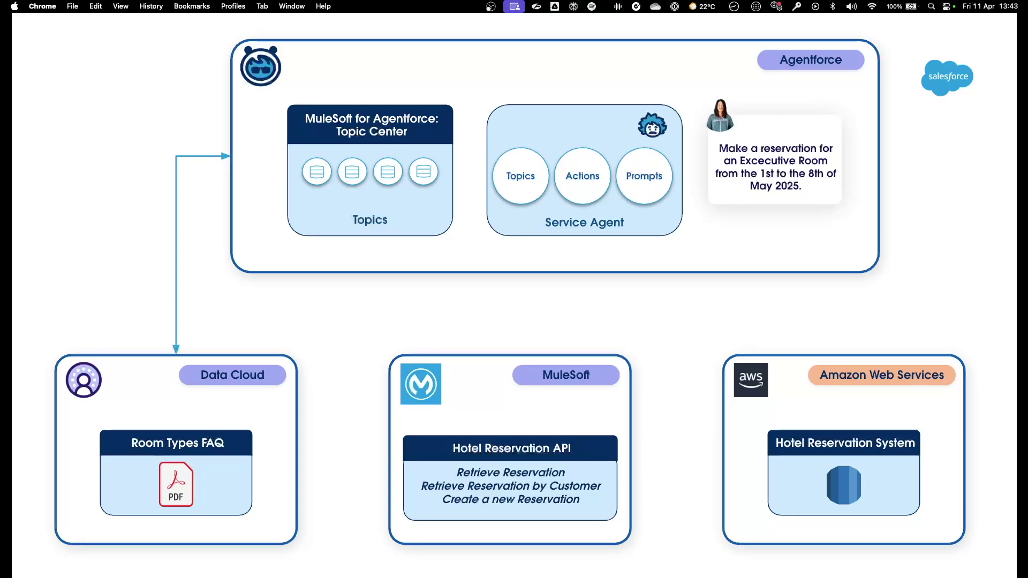
key("Right")
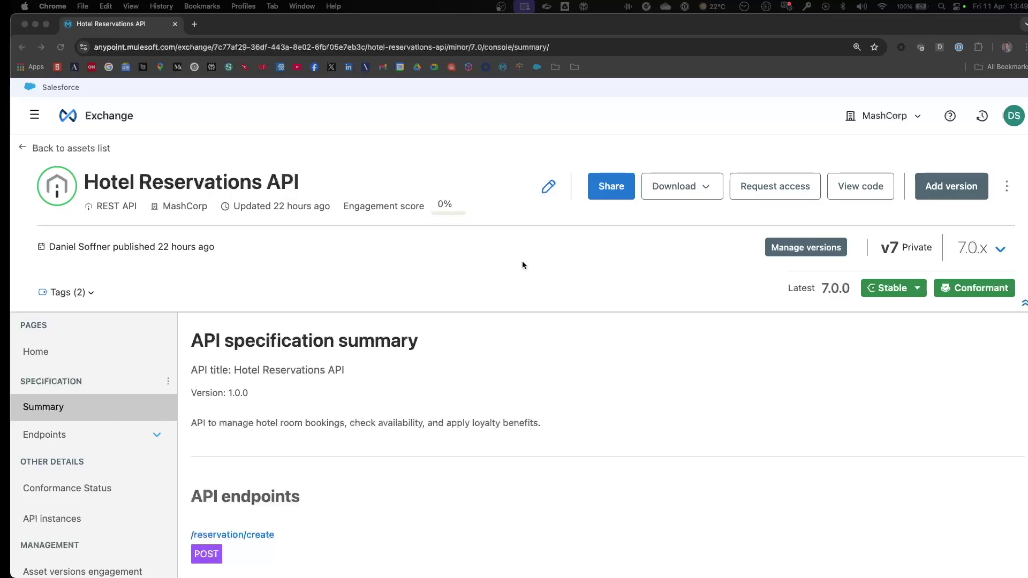
- Review the Hotel Reservations API's endpoints and tags in Exchange, and its deployed application in Runtime Manager
scroll(522, 265, "down", 3)
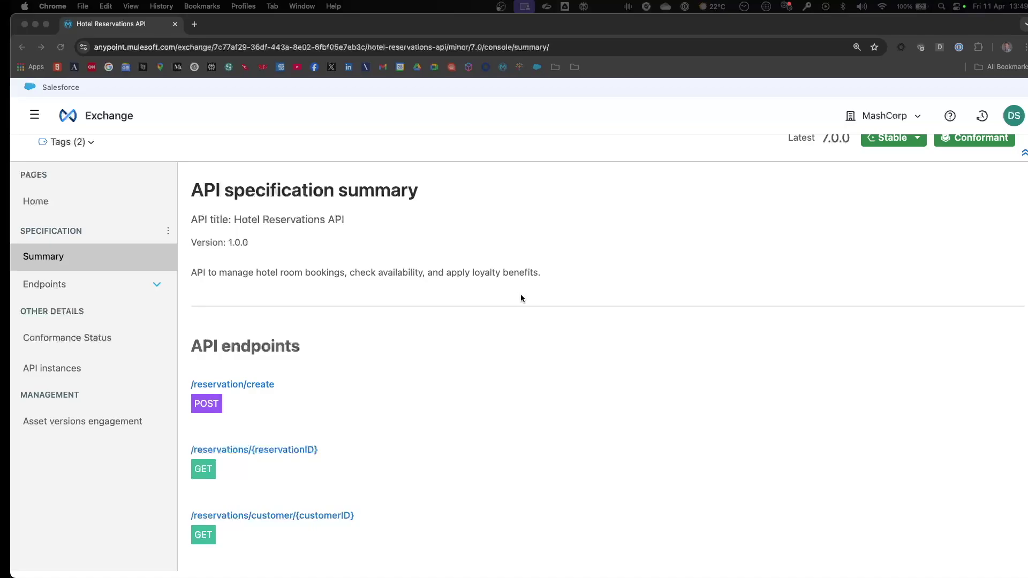
scroll(515, 303, "up", 3)
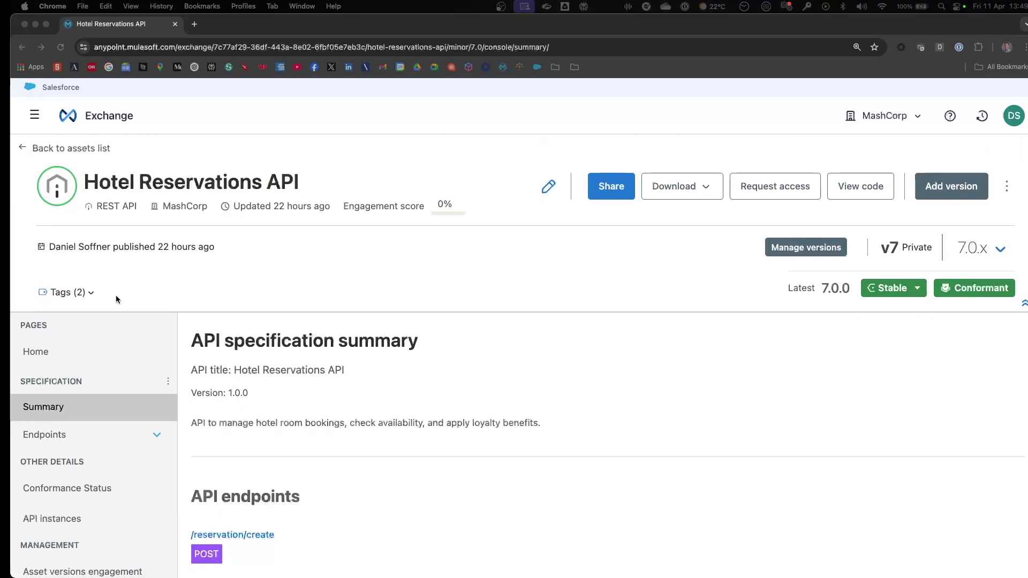
left_click(92, 293)
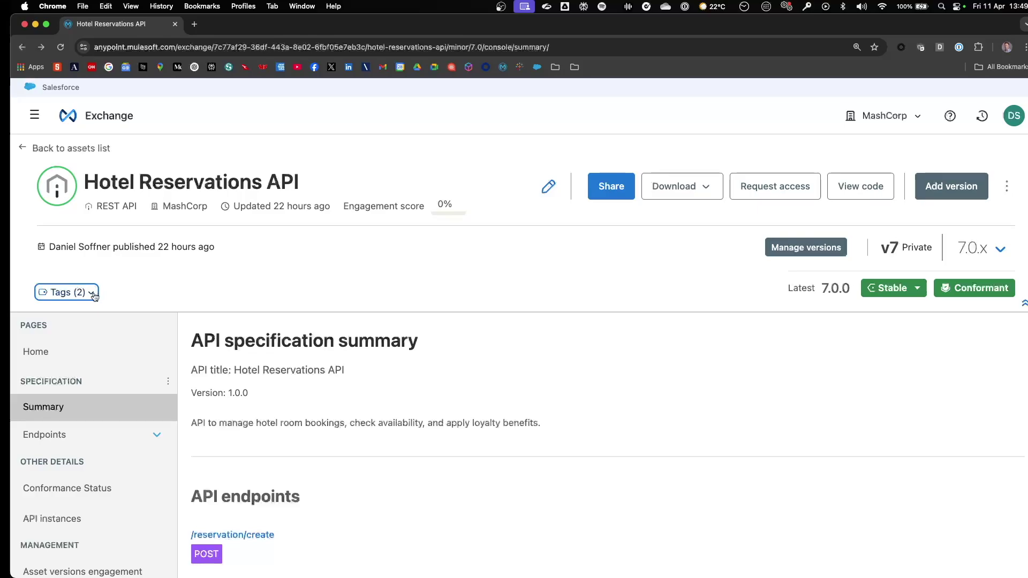
left_click(93, 294)
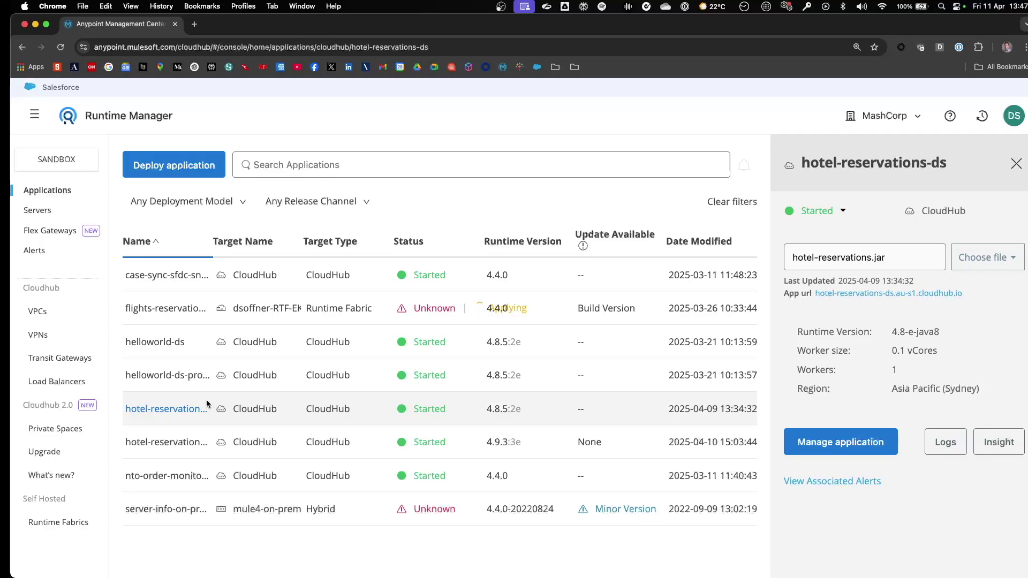
left_click(213, 431)
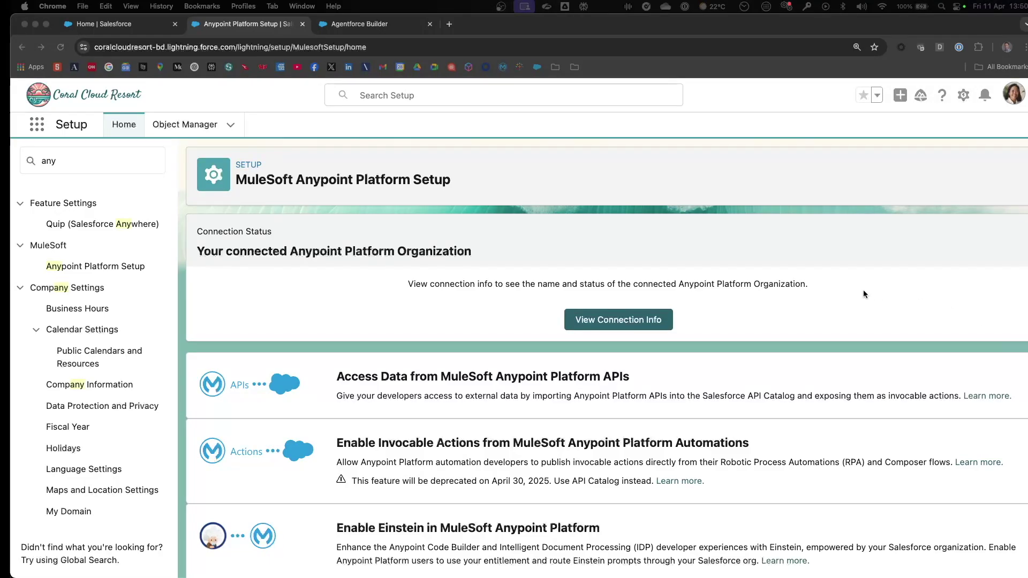
- View the connection info for the MuleSoft Anypoint Platform and look over the Hotel Reservations API's operations in the API Catalog
left_click(648, 319)
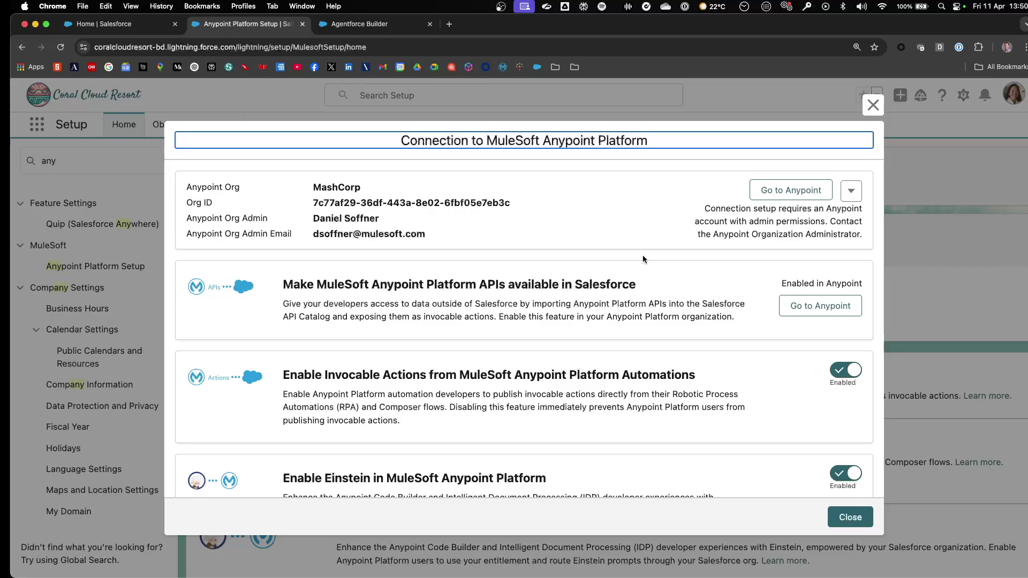
scroll(642, 259, "down", 3)
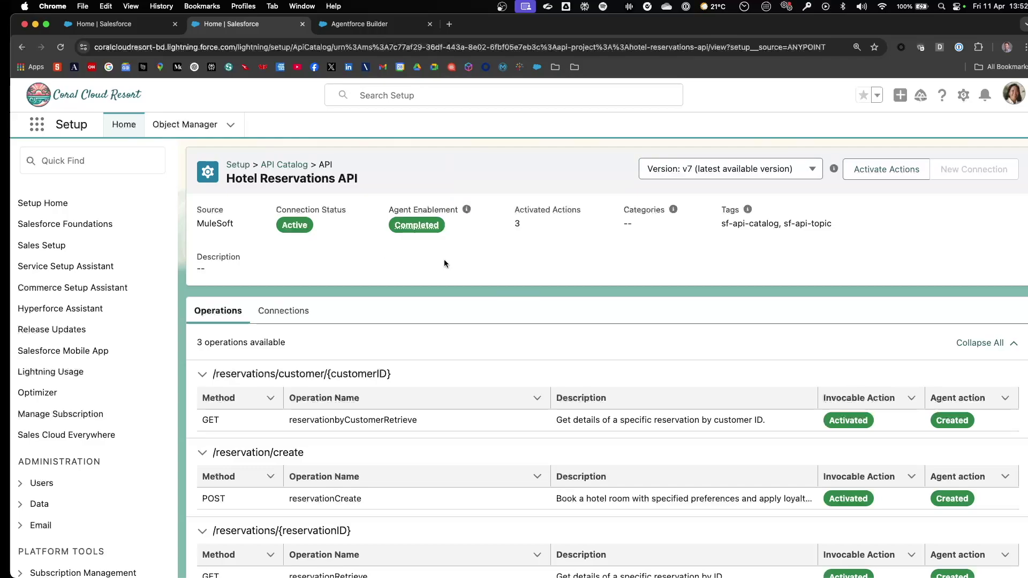
scroll(444, 259, "down", 2)
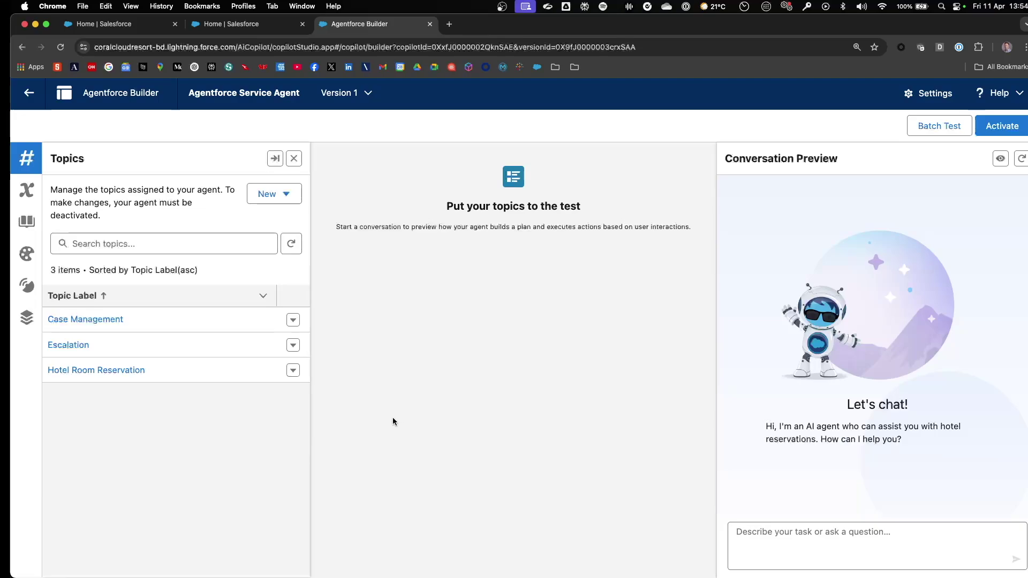
- Open the Hotel Room Reservation topic, read its scope and instructions, and show the actions assigned to it
left_click(116, 371)
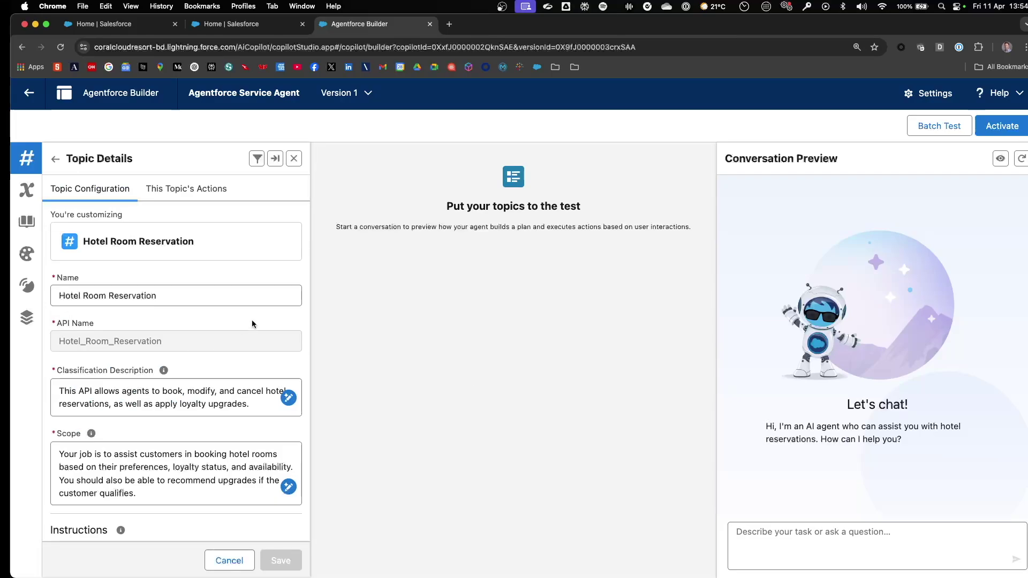
scroll(251, 320, "down", 3)
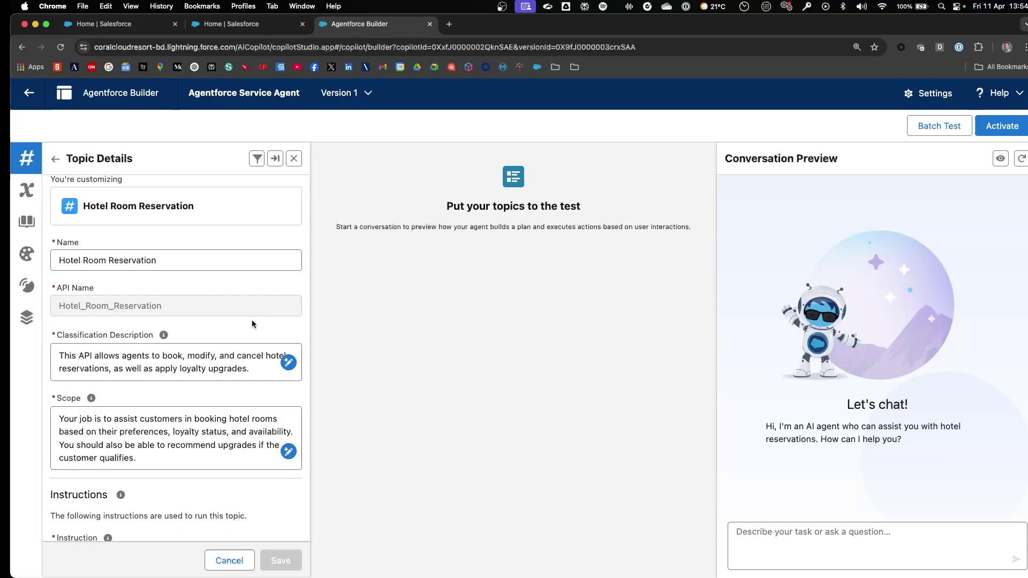
scroll(252, 320, "down", 10)
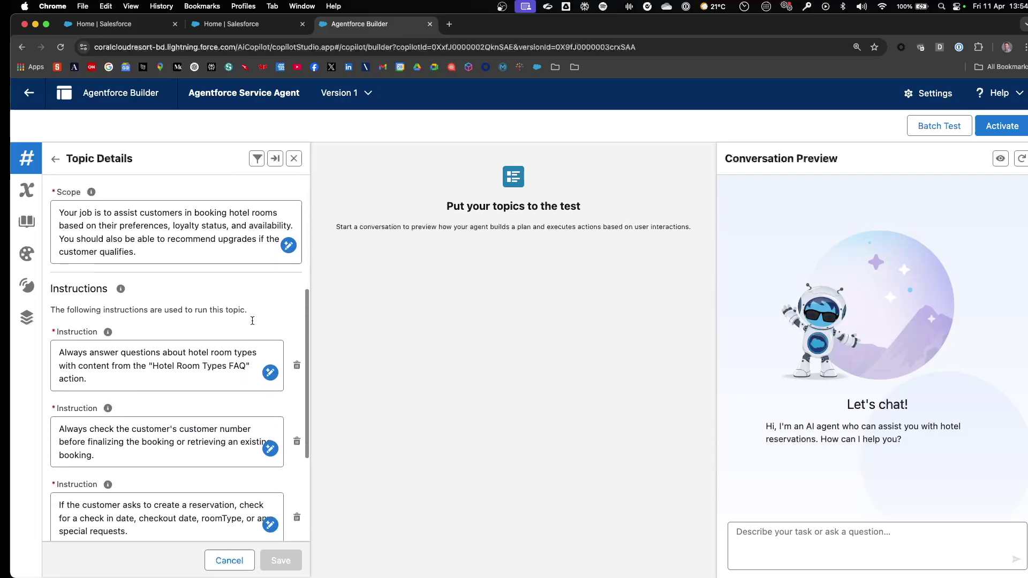
scroll(252, 321, "down", 1)
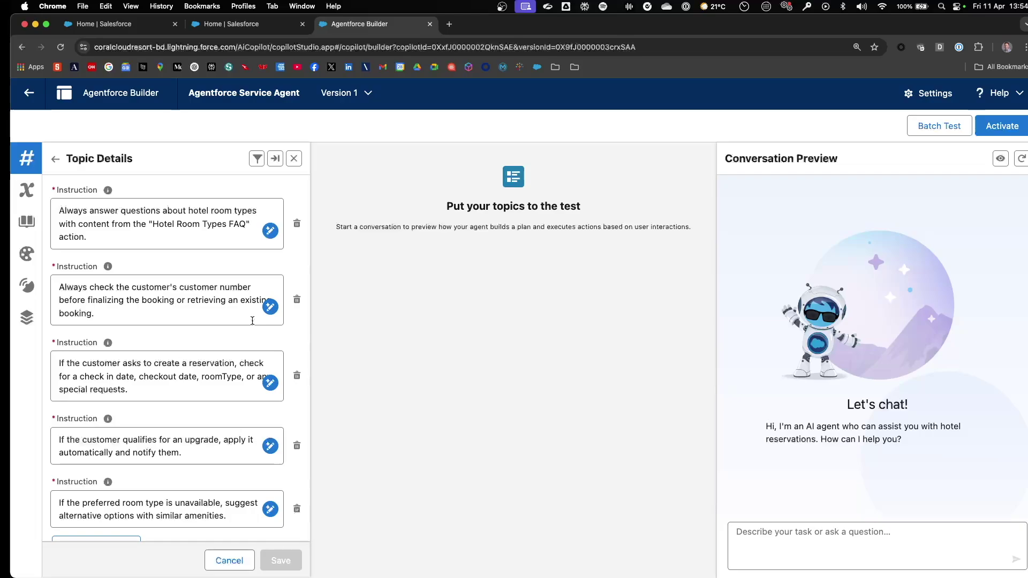
scroll(252, 320, "up", 10)
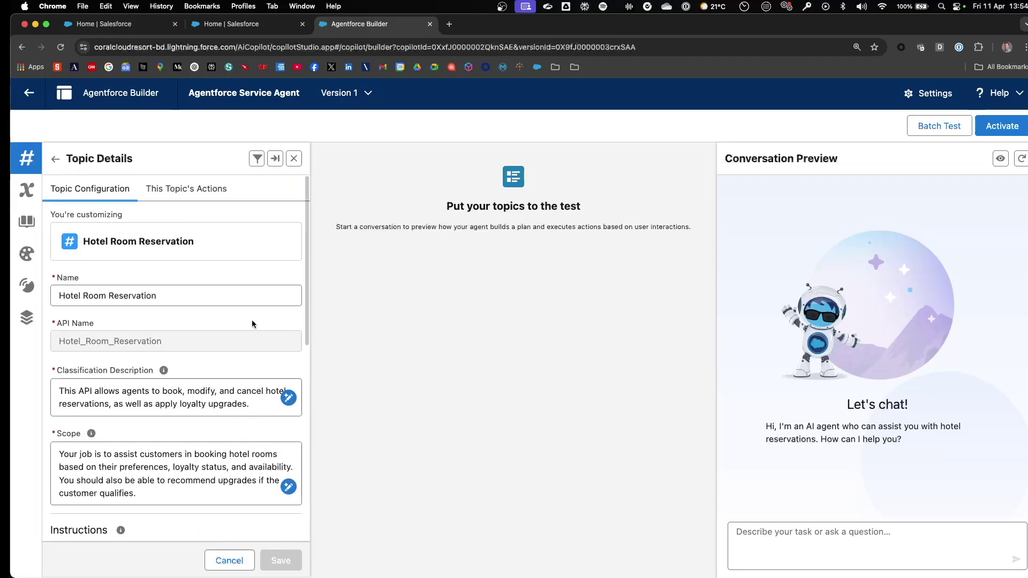
left_click(206, 194)
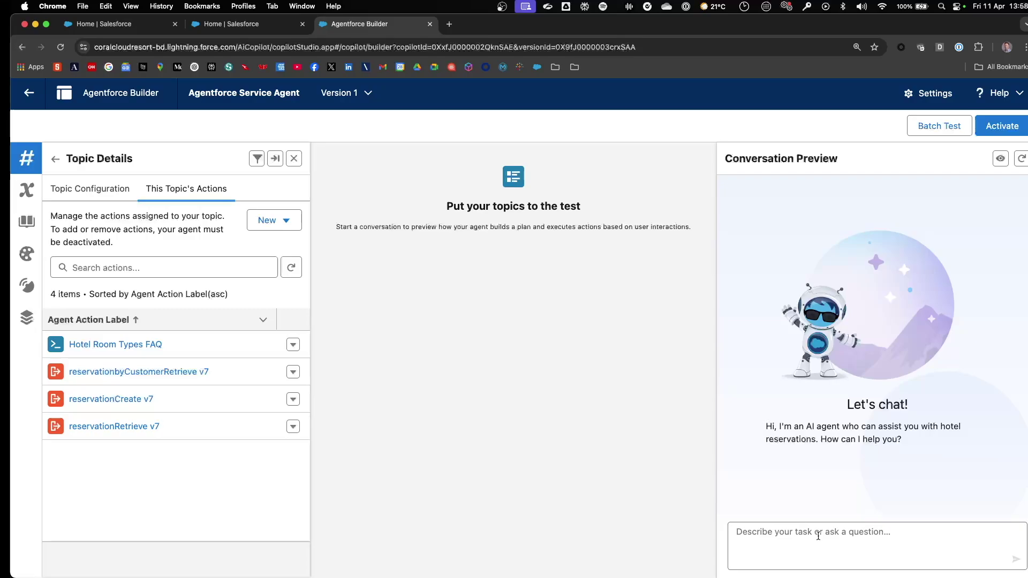
- Send "Show me my latest hotel reservation." to the agent in the conversation preview, and reply with the customer ID
type("Show me my latest hotel reservation.")
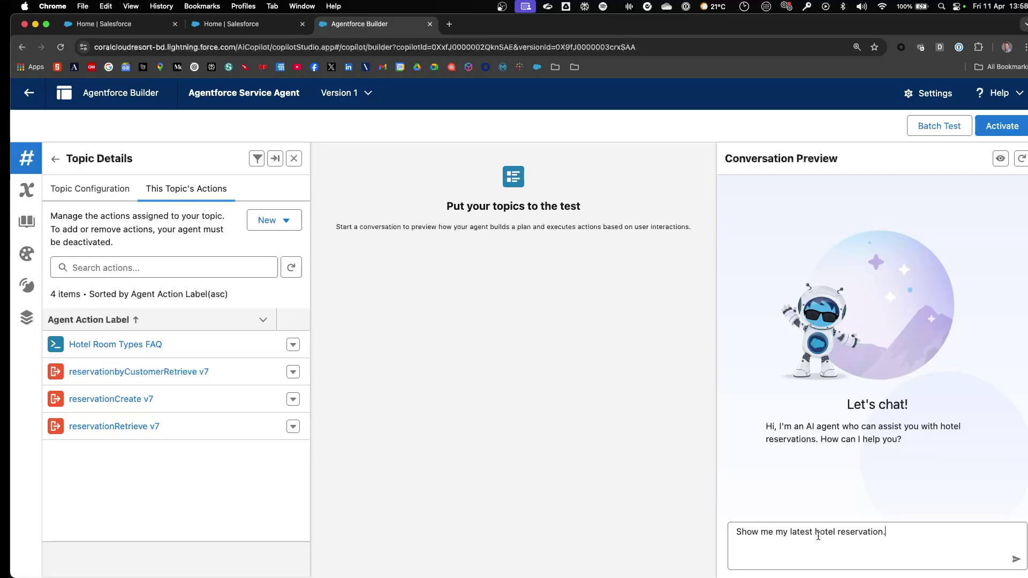
key("Return")
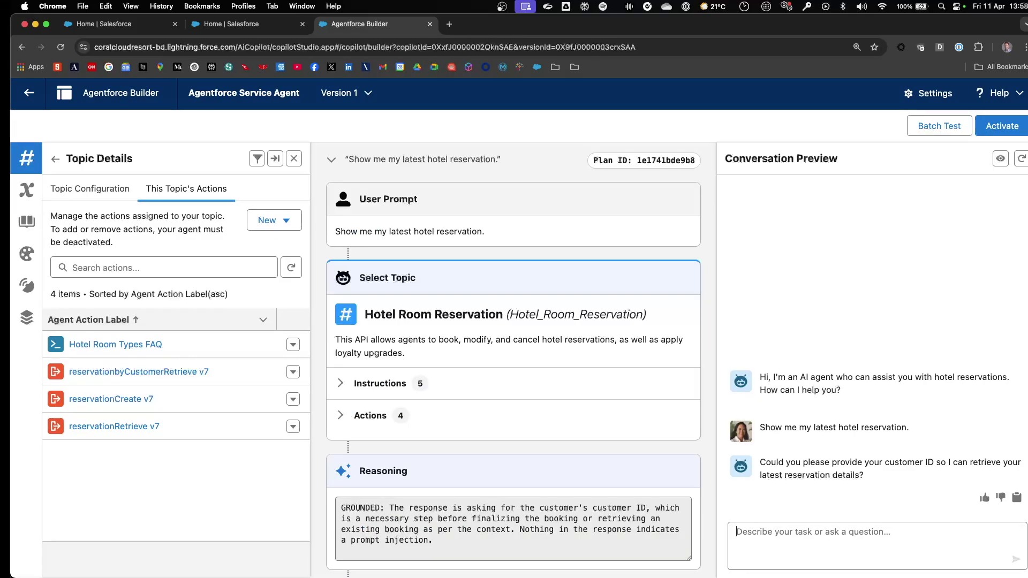
key("super+Tab")
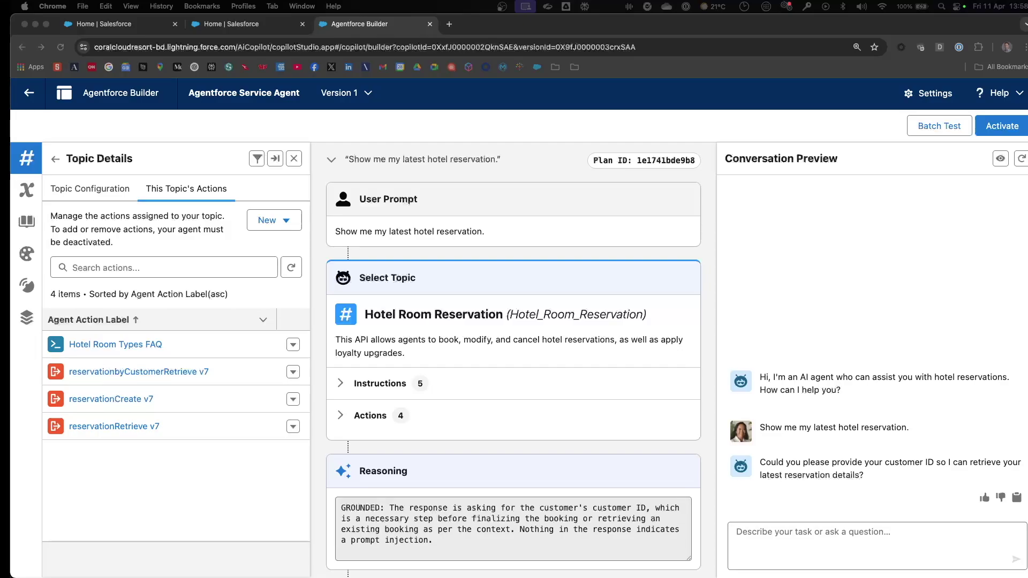
left_click(833, 549)
type("My customer ID is 98.")
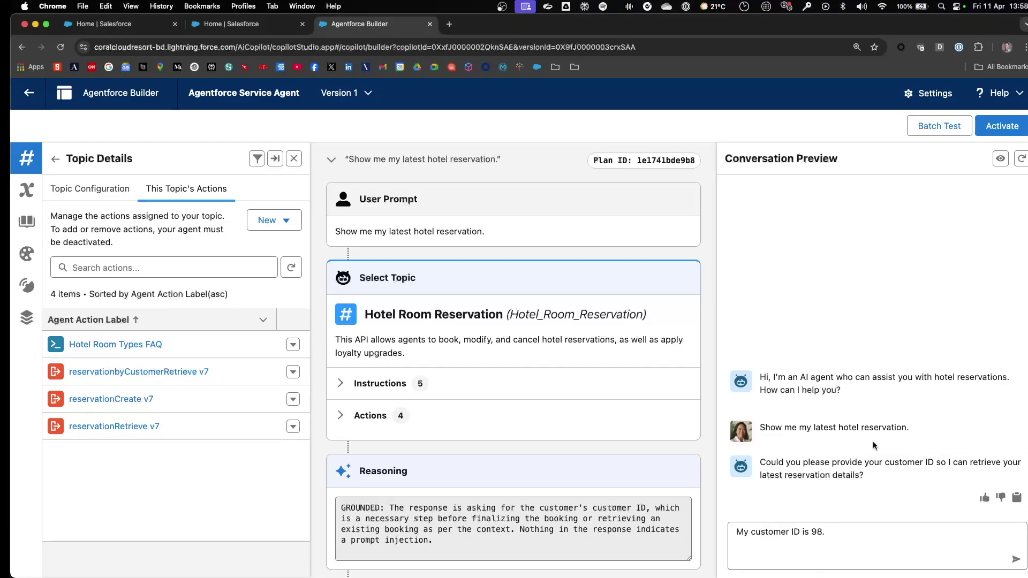
key("Return")
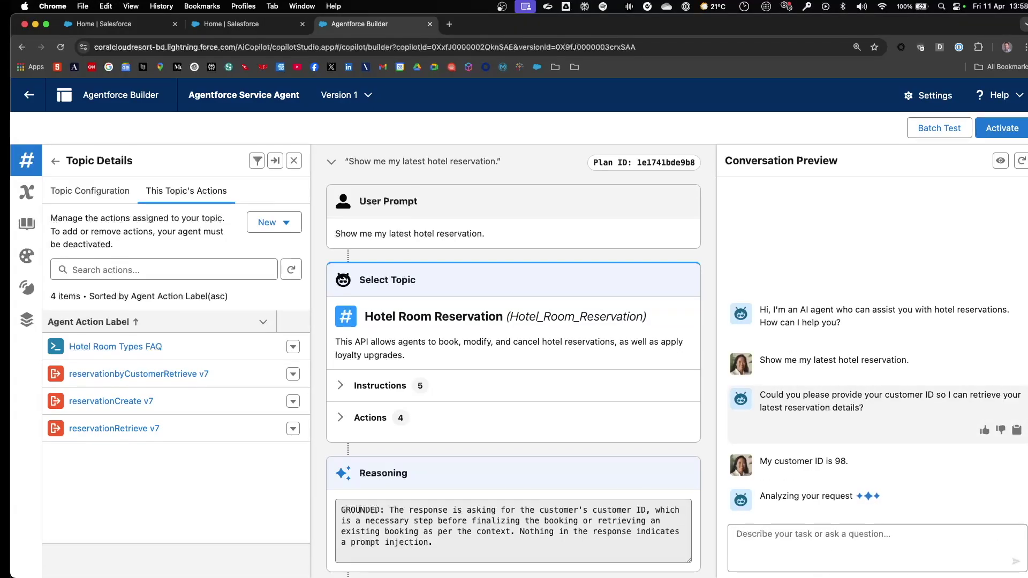